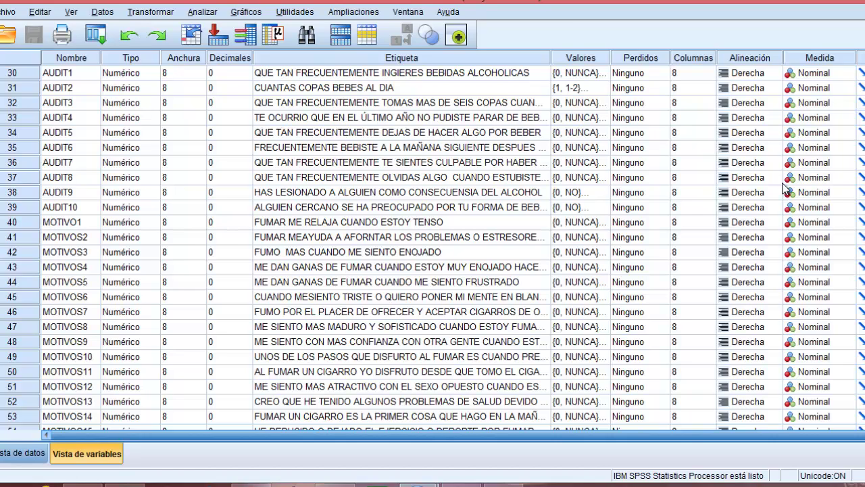
Step: Open the Análisis de fiabilidad setup for the questionnaire dataset
left_click(86, 73)
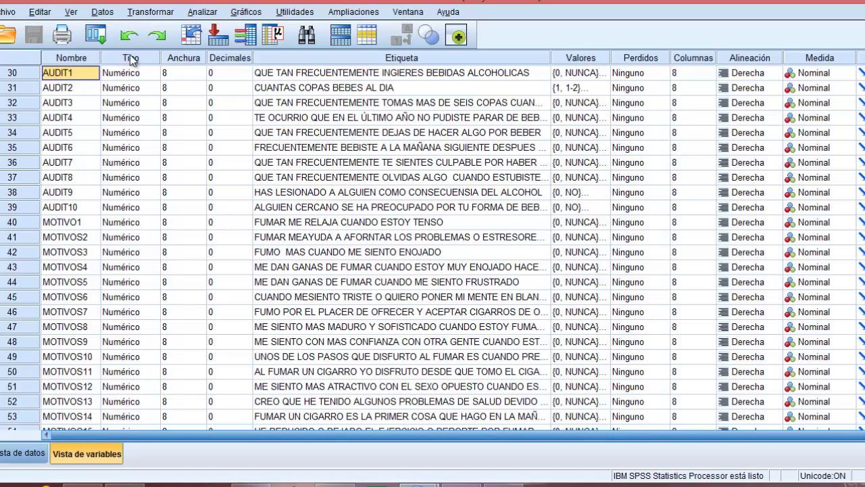
left_click(202, 12)
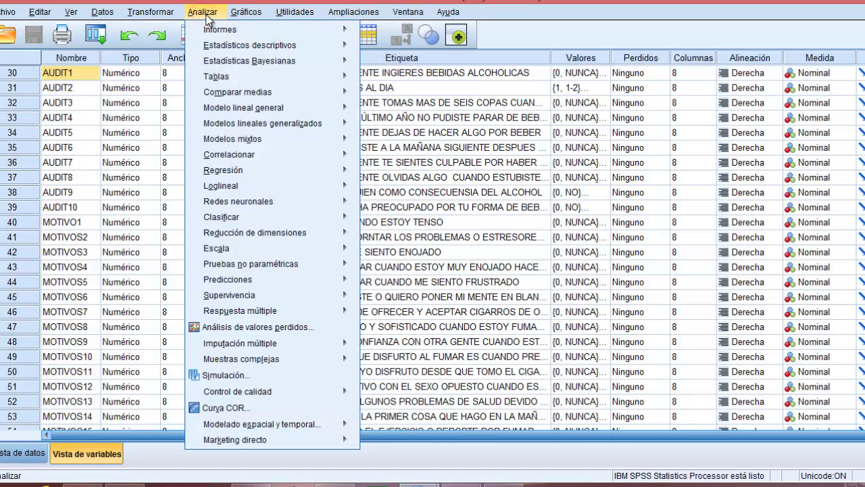
mouse_move(271, 112)
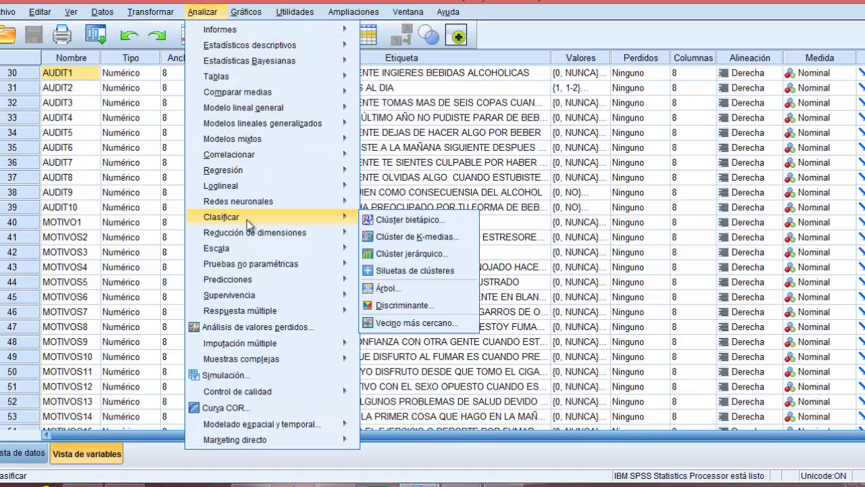
mouse_move(255, 249)
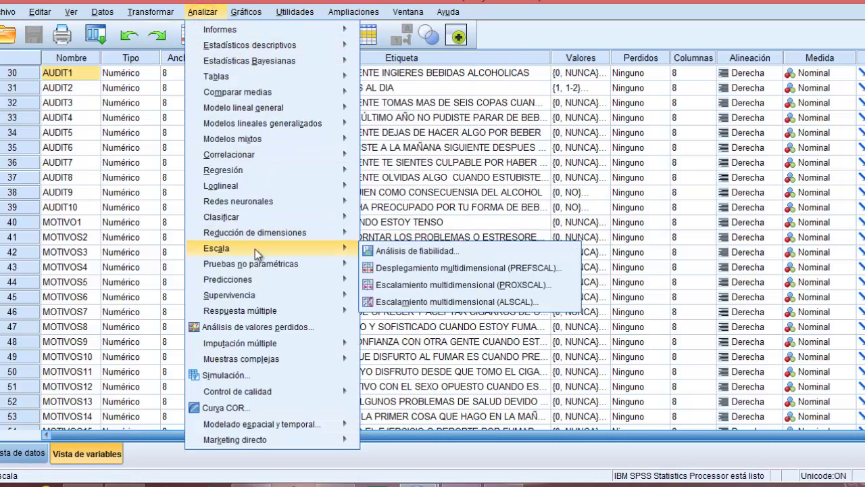
left_click(371, 251)
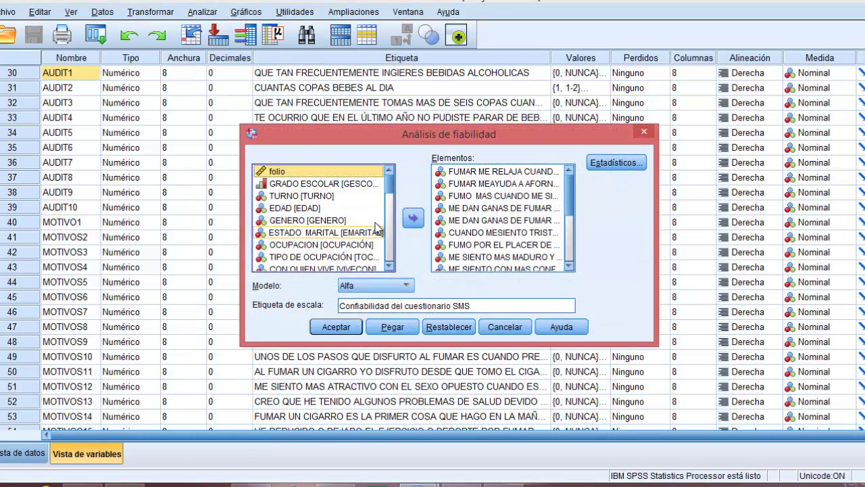
Step: Remove all the smoking-motive items from the reliability analysis's Elementos list
left_click(446, 172)
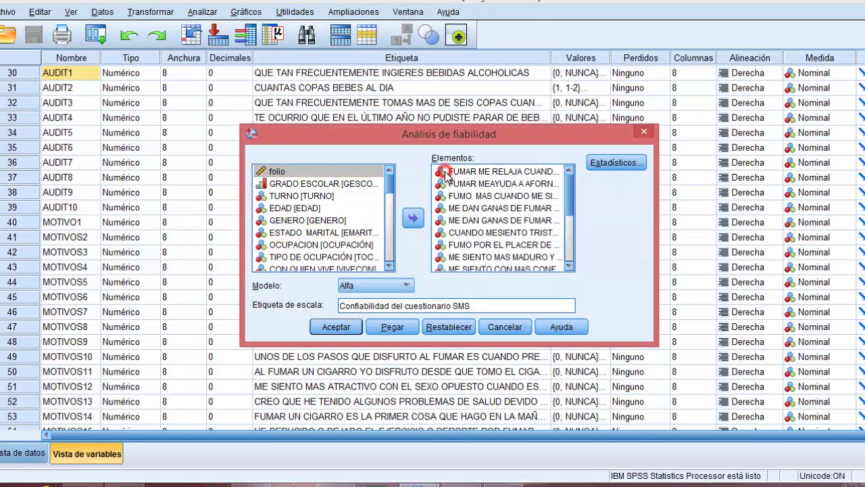
key("shift+Down")
key("shift+Down")
key("shift+Down")
key("shift+Down")
key("shift+Down")
key("shift+Down")
key("shift+Down")
key("shift+Down")
key("shift+Down")
key("shift+Down")
key("shift+Down")
key("shift+Down")
key("shift+Down")
key("shift+Down")
key("shift+Down")
key("shift+Down")
key("shift+Down")
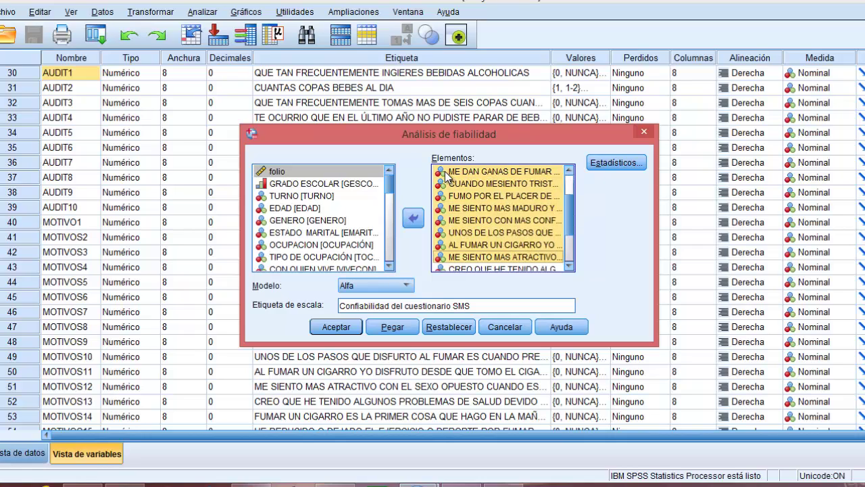
left_click(414, 217)
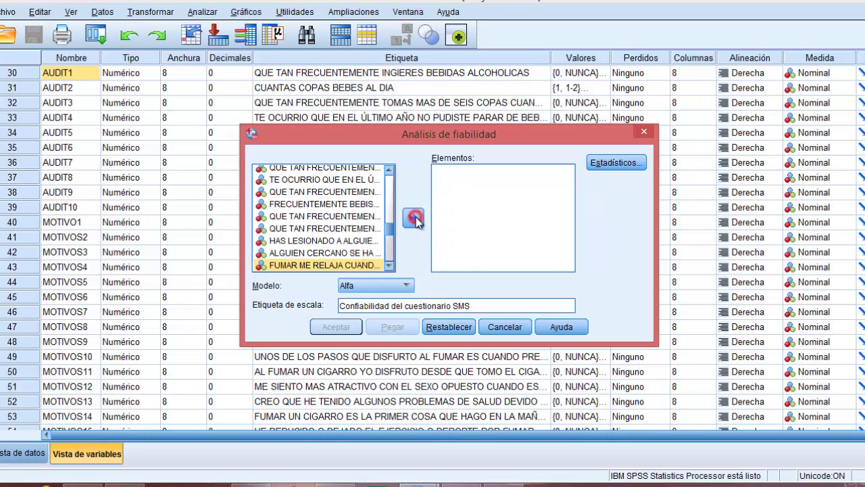
Step: Add the ten alcohol questionnaire items, AUDIT1 to AUDIT10, to the reliability analysis's Elementos
left_click(389, 170)
left_click(390, 170)
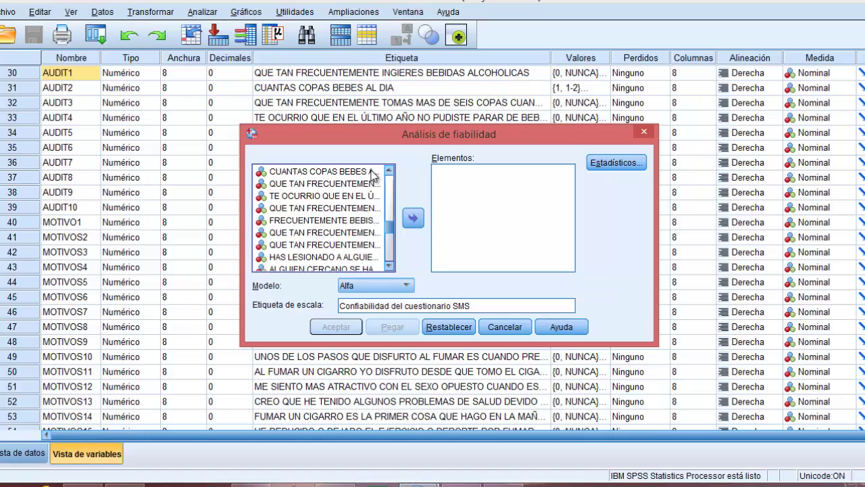
left_click(389, 170)
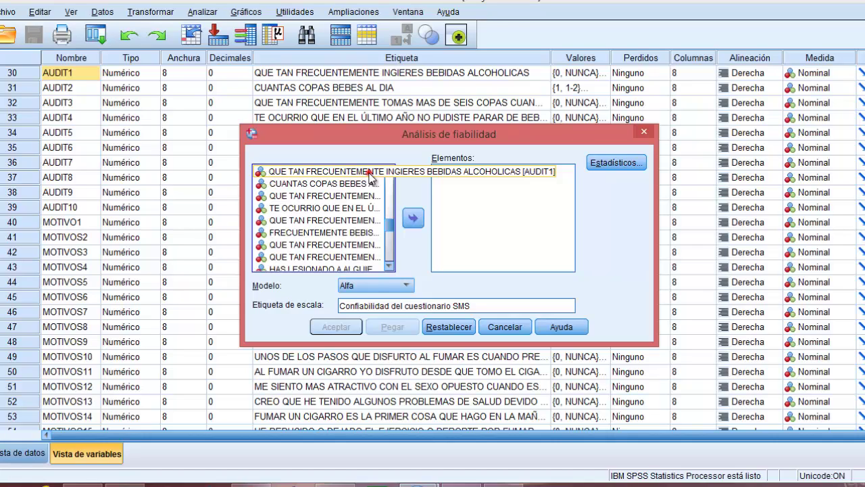
left_click(369, 174)
key("shift+Down")
key("shift+Down")
key("shift+Down")
key("shift+Down")
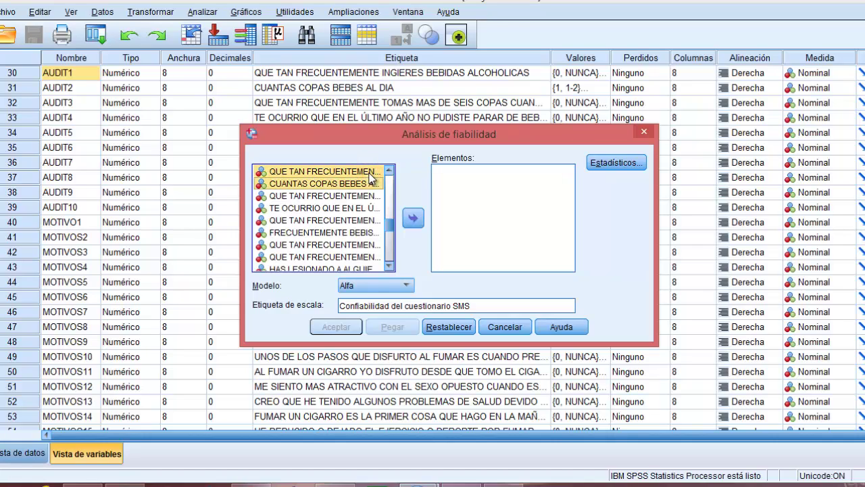
key("shift+Down")
key("shift+Down")
key("shift+Down")
key("shift+Down")
key("shift+Down")
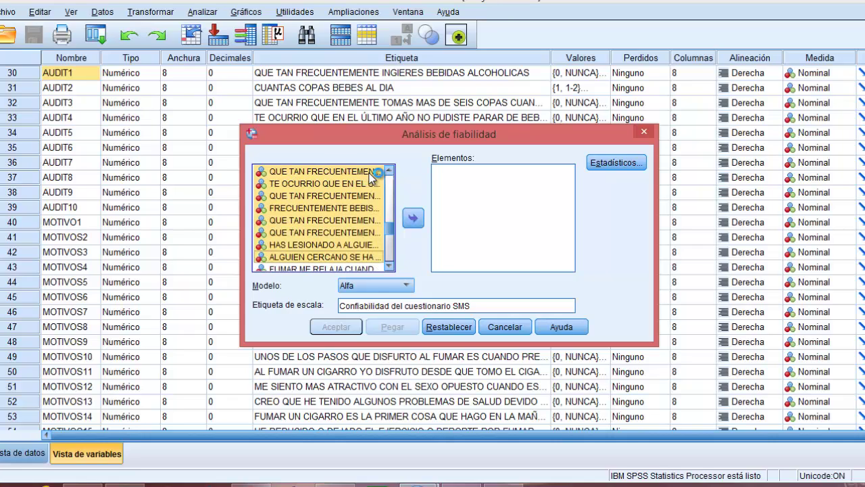
left_click(415, 217)
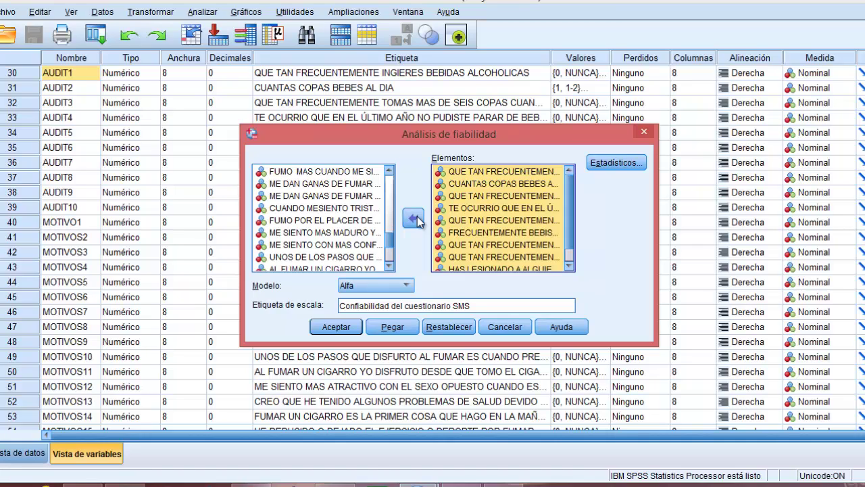
Step: Change the scale label to "Confiabilidad del cuestionario AUDIT"
left_click(473, 308)
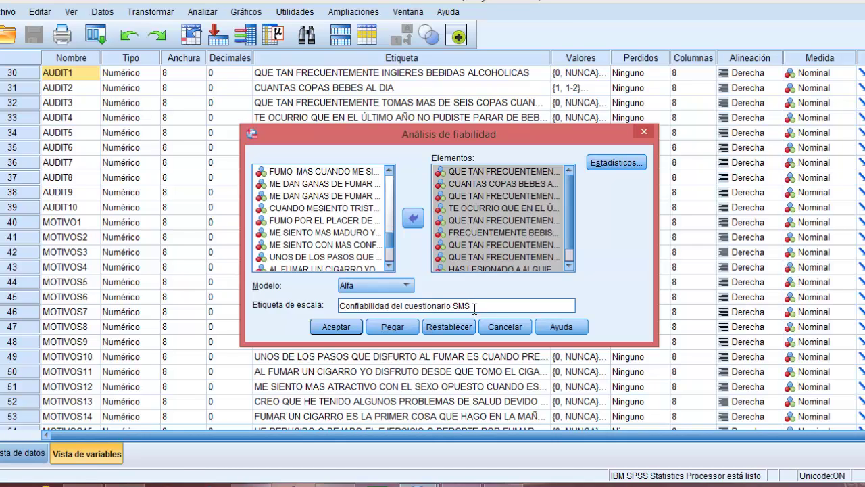
key("BackSpace")
key("BackSpace")
key("BackSpace")
key("BackSpace")
type("AUDIT")
Step: Keep the Escala si se elimina el elemento statistic selected and run the reliability analysis with the Alfa model
left_click(615, 163)
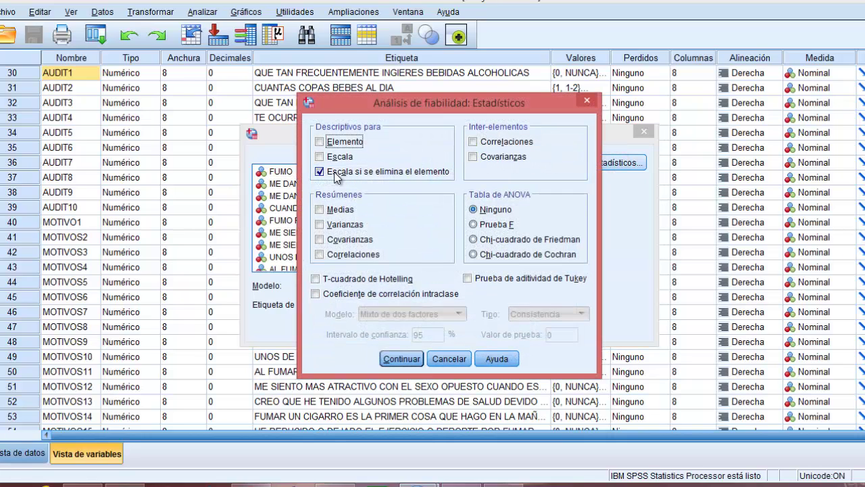
left_click(401, 358)
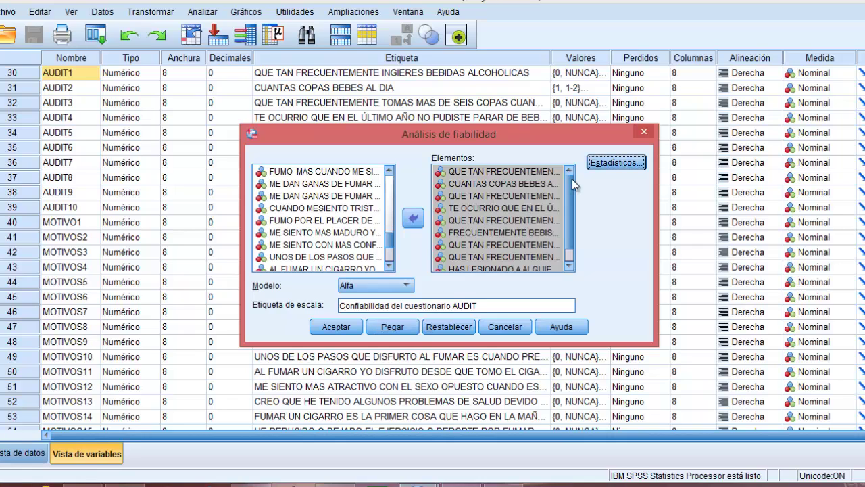
left_click(605, 165)
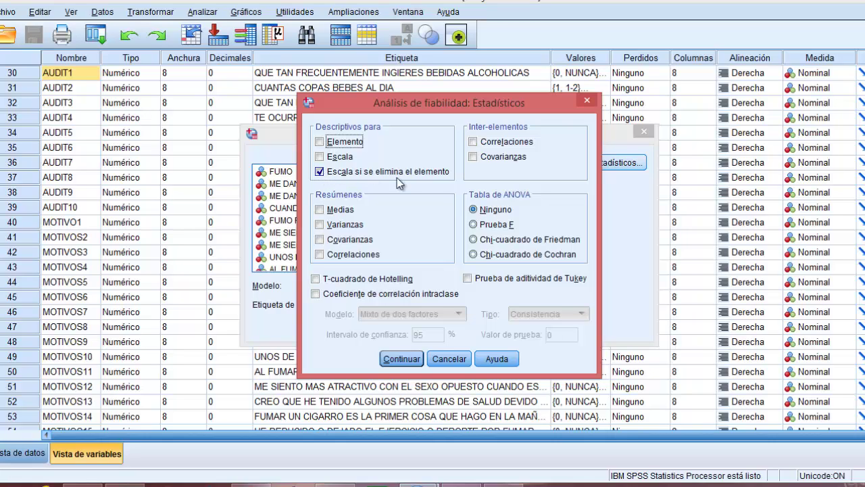
left_click(402, 358)
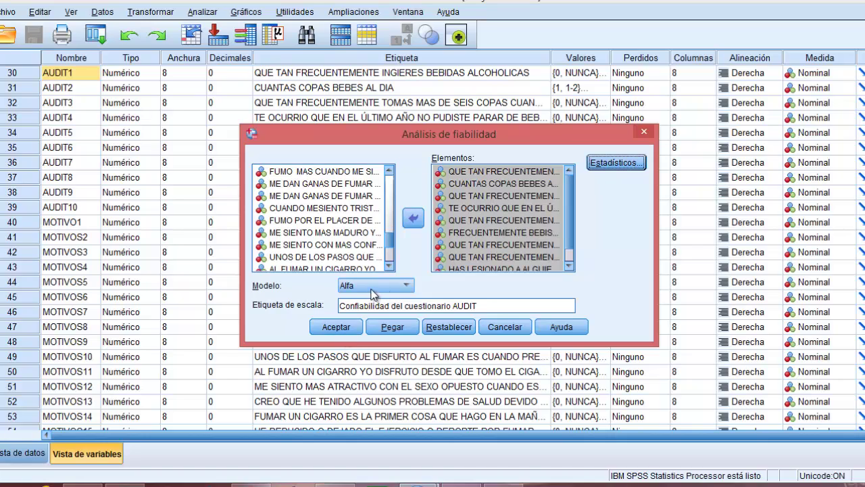
left_click(346, 326)
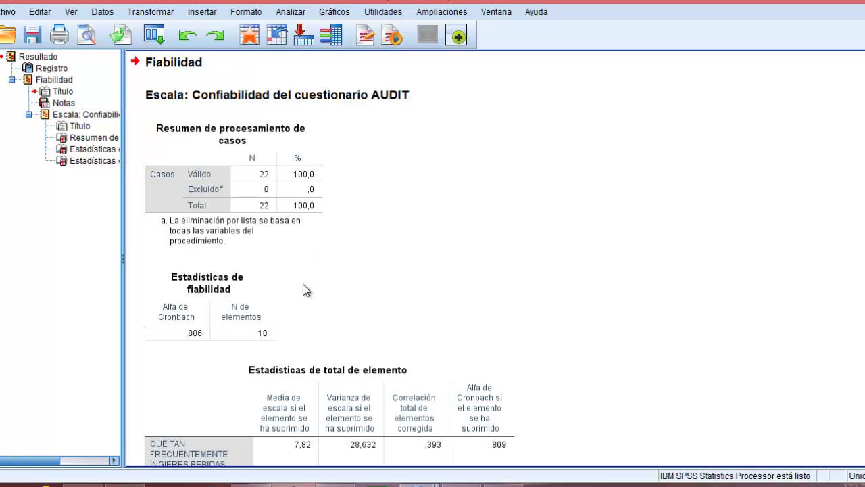
Step: Examine the case processing summary and the Cronbach's alpha in the Estadísticas de fiabilidad table
left_click(308, 246)
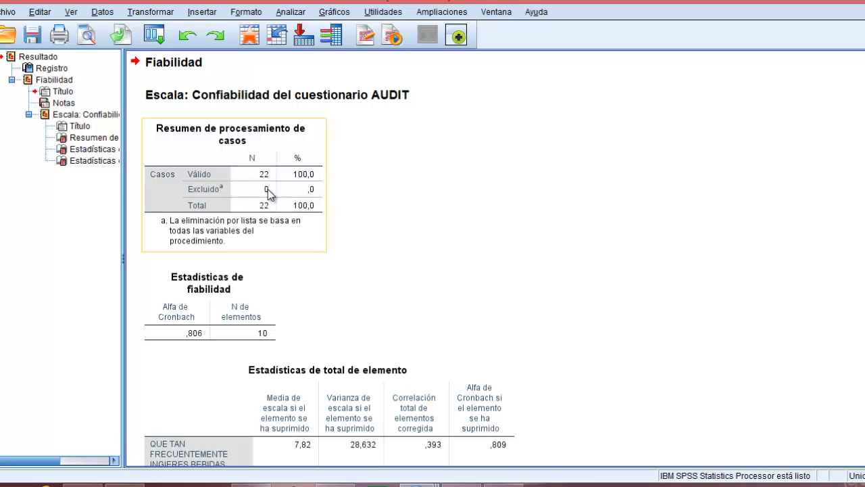
left_click(307, 301)
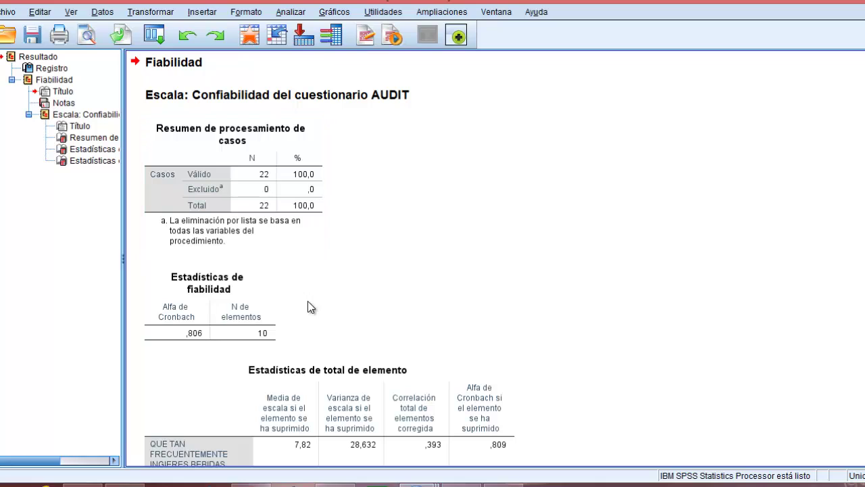
left_click(217, 312)
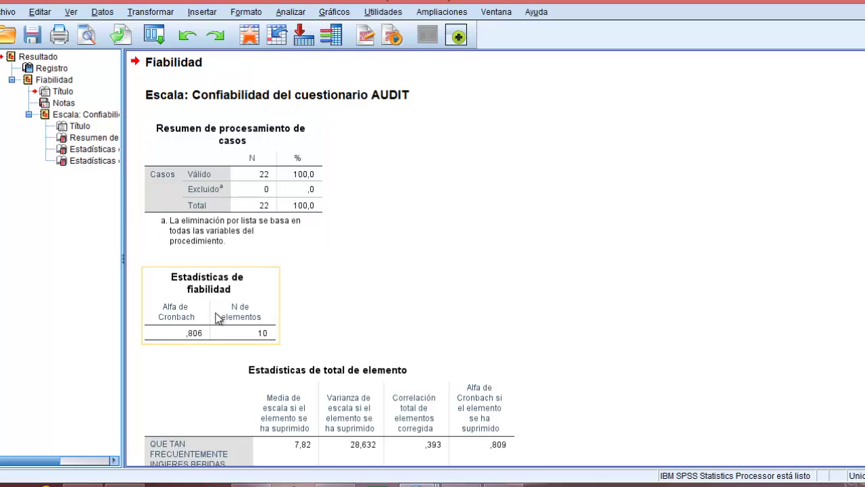
left_click(251, 287)
double_click(251, 292)
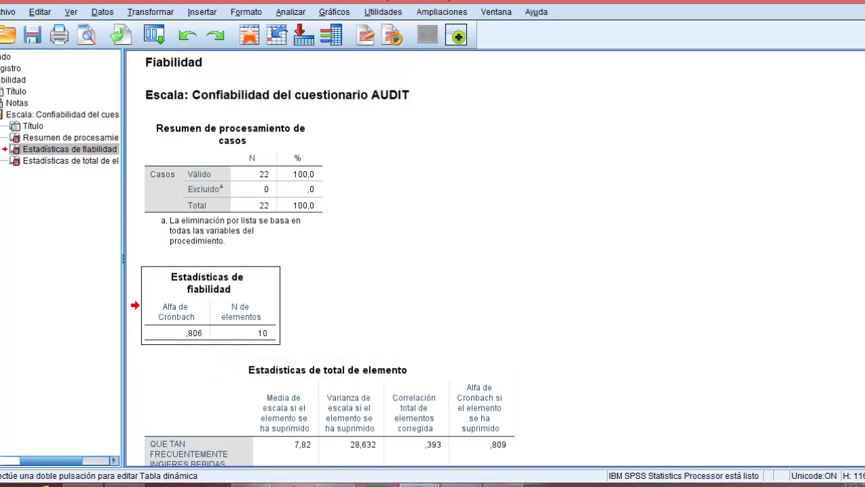
Step: Consult the PowerPoint slide with the Cronbach's alpha reliability value scale, and return to the SPSS results output
left_click(230, 466)
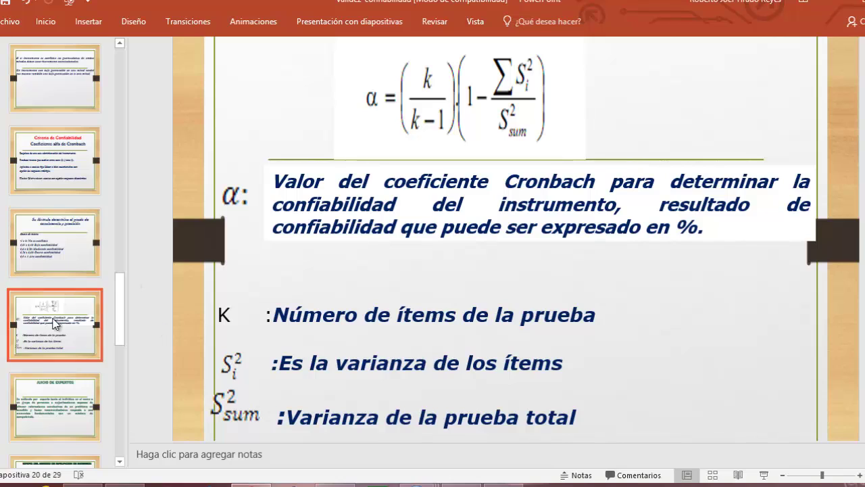
left_click(48, 249)
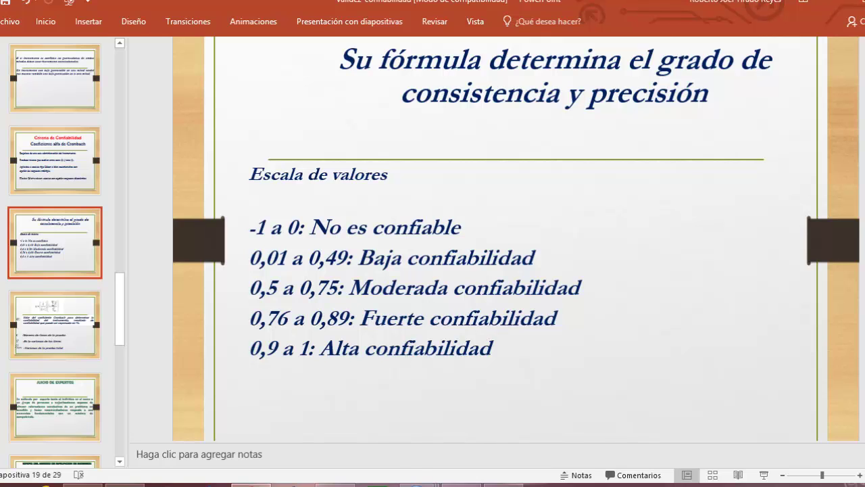
mouse_move(428, 469)
left_click(438, 440)
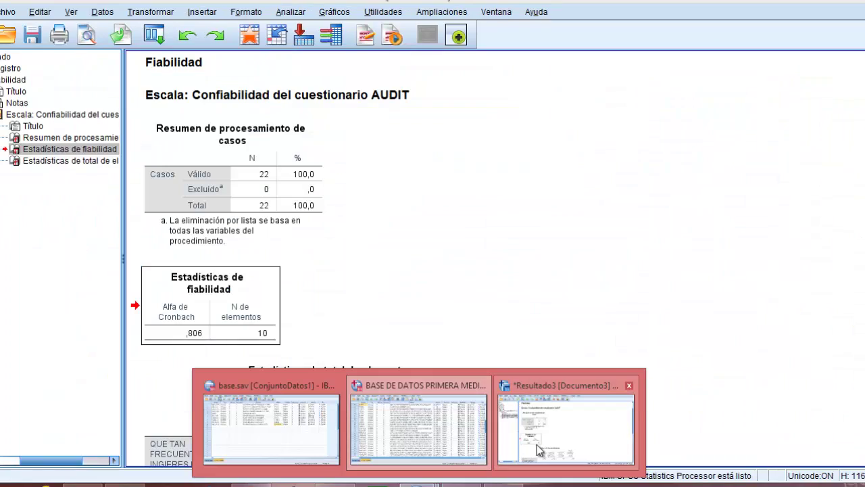
left_click(536, 445)
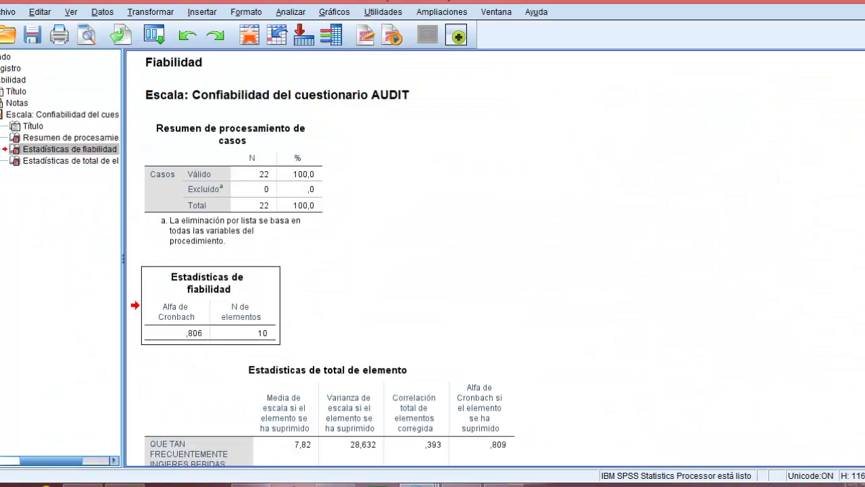
Step: Review each AUDIT item's corrected correlation and Cronbach's alpha if deleted in the Estadísticas de total de elemento table
scroll(322, 262, "down", 6)
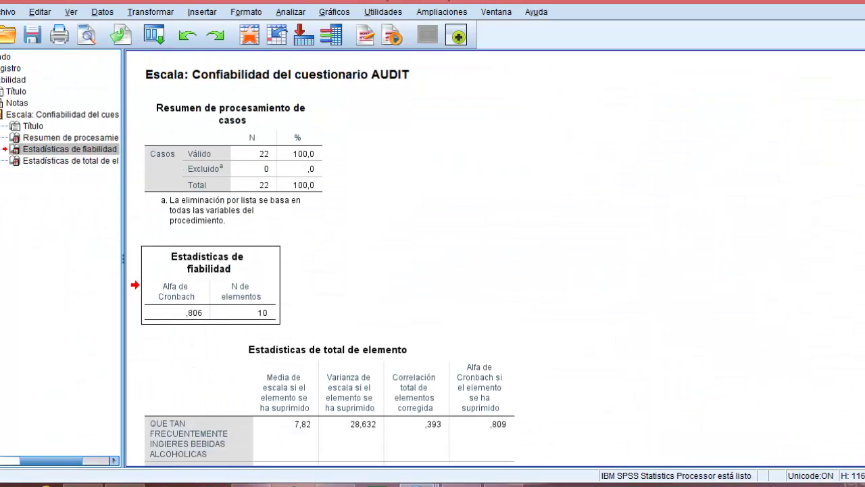
scroll(323, 261, "down", 2)
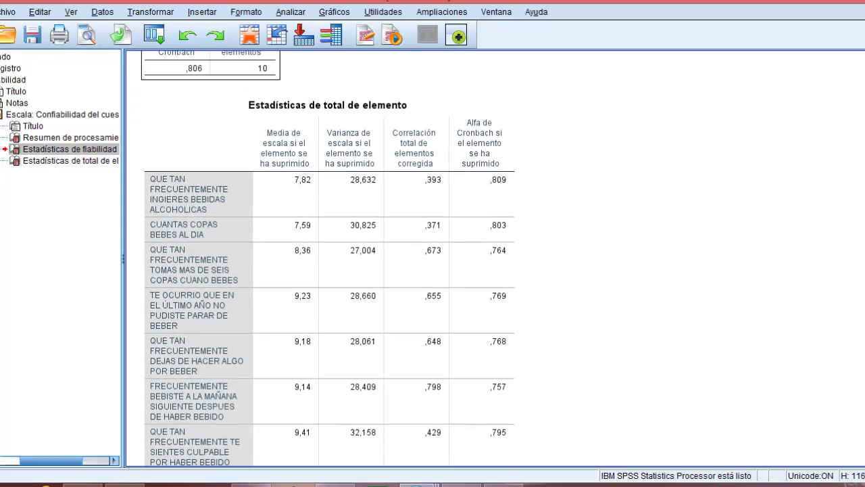
scroll(322, 262, "down", 1)
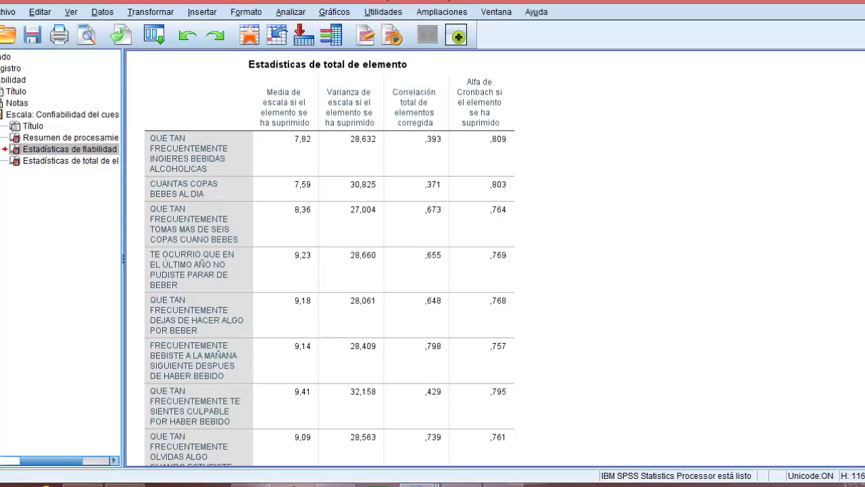
left_click(399, 145)
scroll(330, 257, "down", 5)
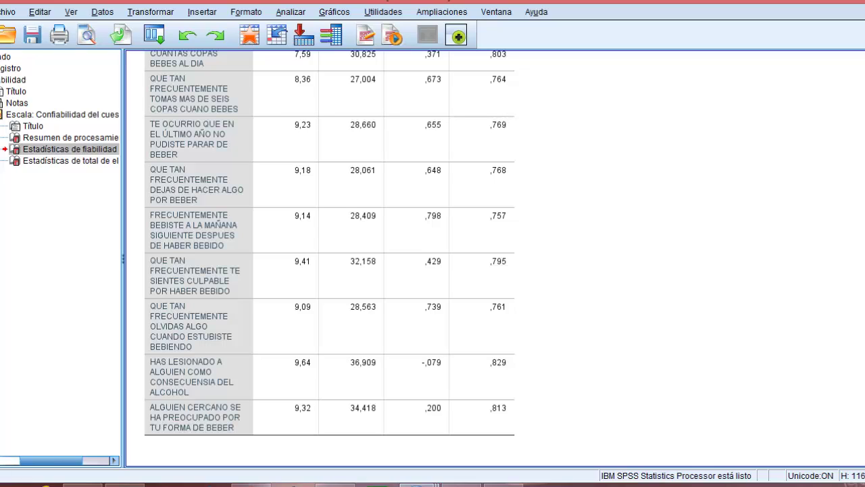
scroll(330, 246, "up", 2)
scroll(560, 243, "up", 2)
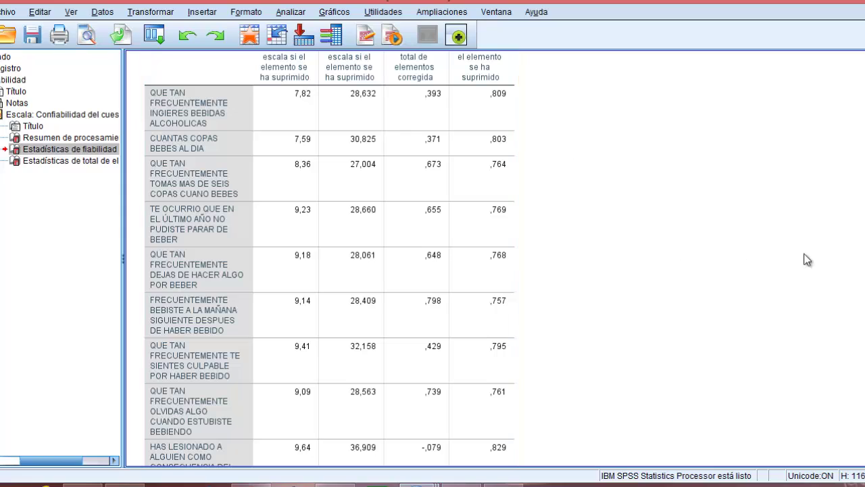
scroll(322, 259, "up", 7)
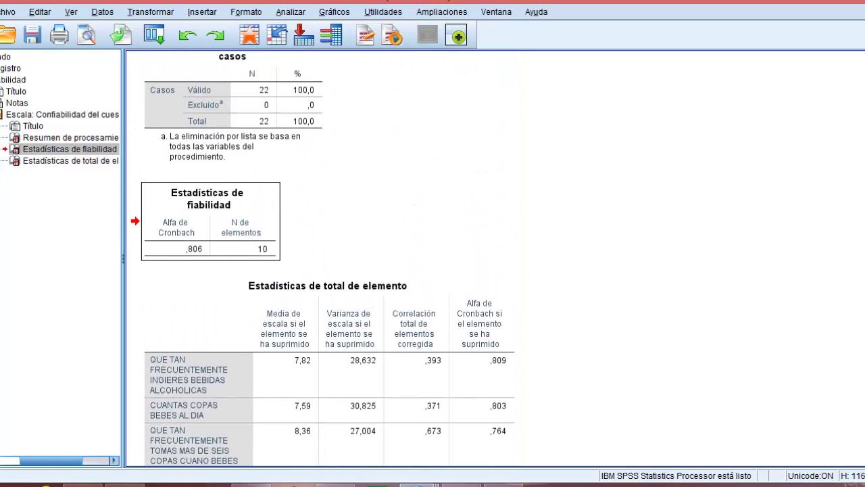
Step: Reopen the Análisis de fiabilidad setup and remove all ten AUDIT items from the Elementos list
left_click(236, 196)
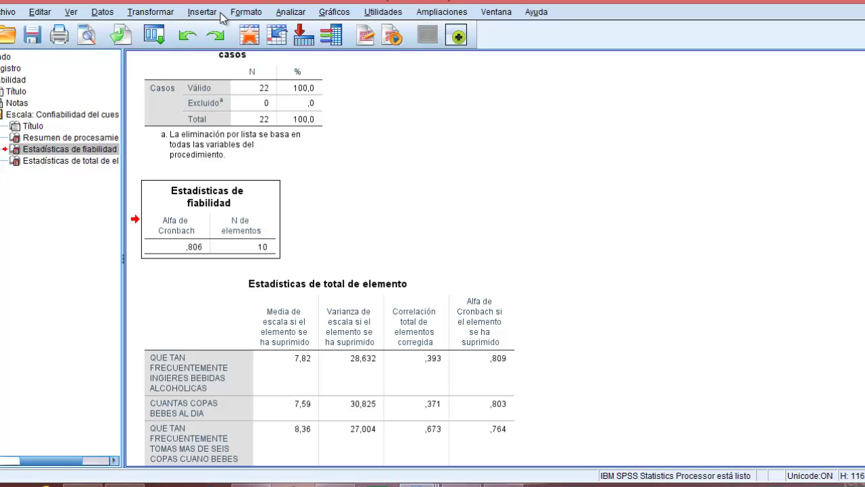
left_click(287, 14)
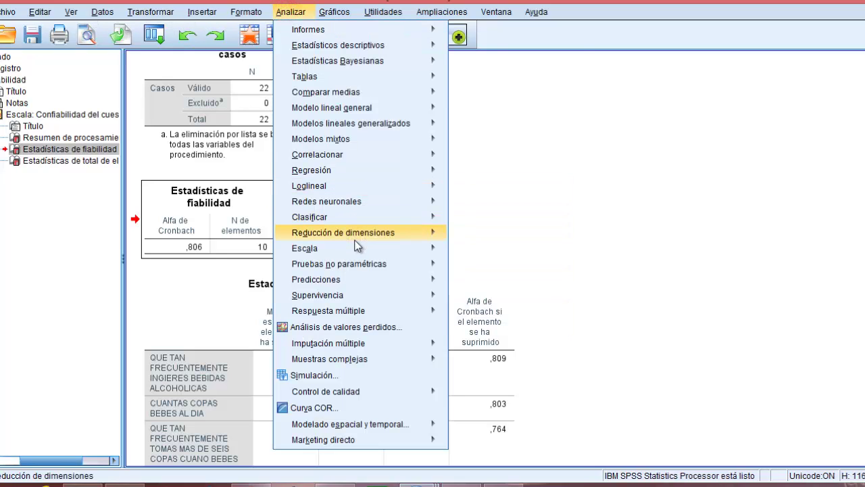
mouse_move(349, 254)
left_click(504, 251)
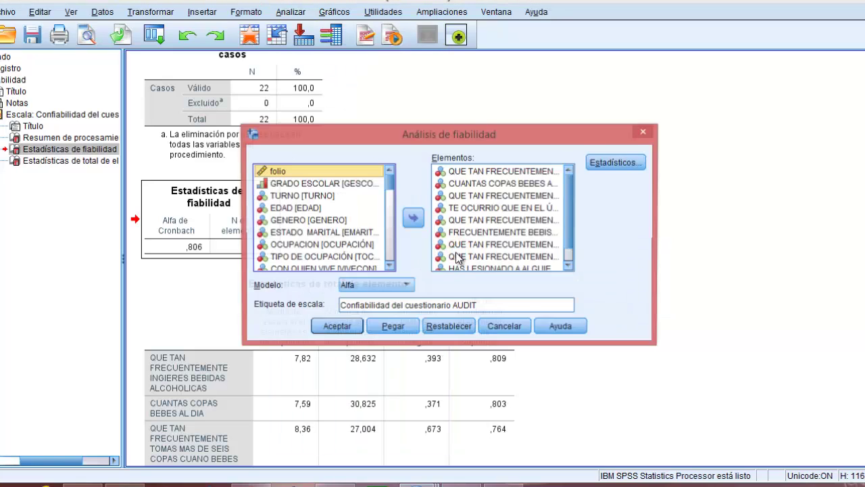
left_click(451, 172)
key("shift+Down")
key("shift+Down")
key("shift+Down")
key("shift+Down")
key("shift+Down")
key("shift+Down")
key("shift+Down")
key("shift+Down")
key("shift+Down")
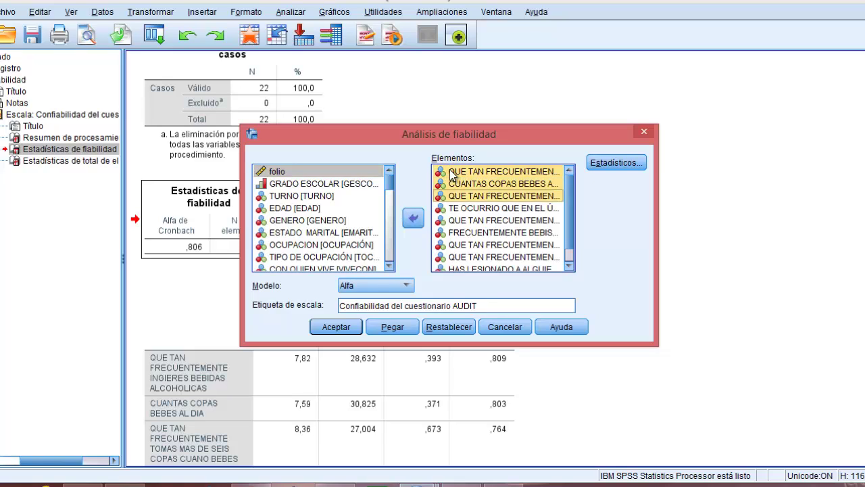
left_click(418, 217)
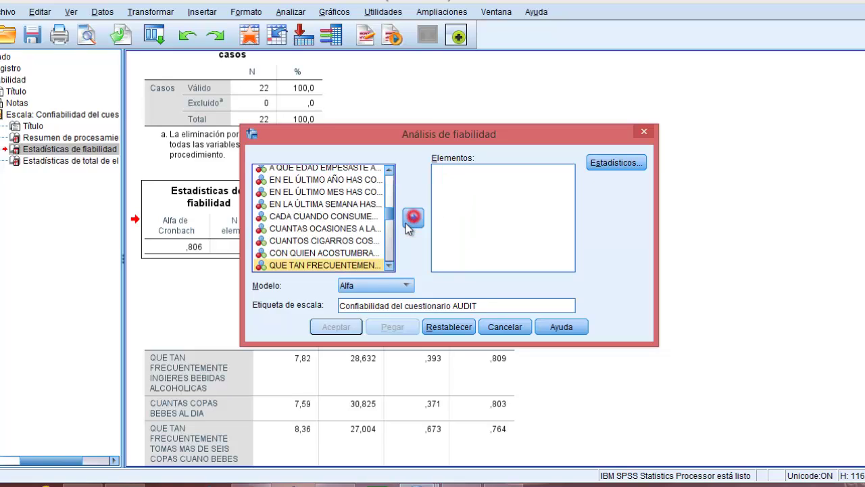
Step: Add the 18 smoking motive items to the Elementos list, starting with FUMAR ME RELAJA CUANDO ESTOY TENSO
left_click(389, 267)
left_click(388, 267)
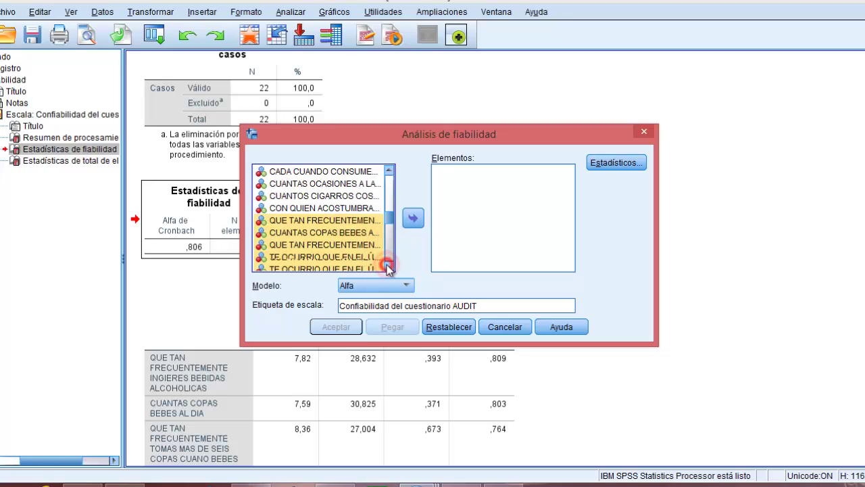
left_click(388, 266)
left_click(388, 266)
left_click(338, 232)
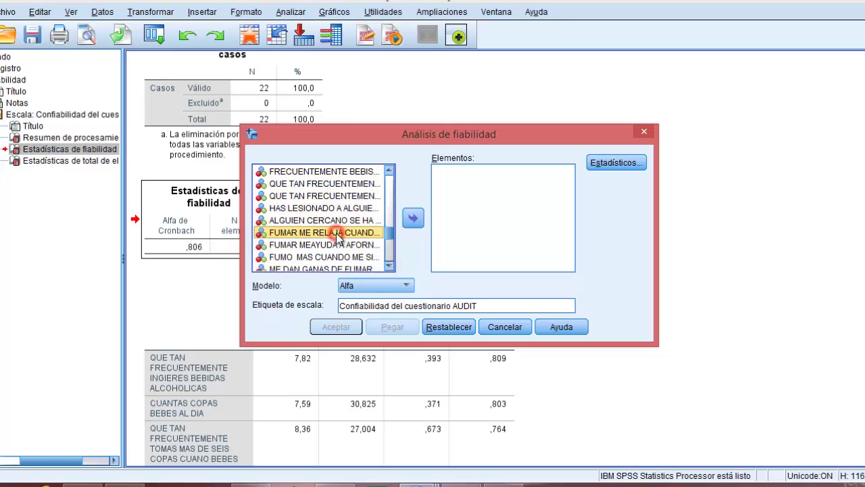
key("shift+Down")
key("shift+Down")
key("shift+Down")
key("shift+Down")
key("shift+Down")
key("shift+Down")
key("shift+Down")
key("shift+Down")
key("shift+Down")
key("shift+Down")
key("shift+Down")
key("shift+Down")
key("shift+Down")
key("shift+Down")
key("shift+Down")
key("shift+Down")
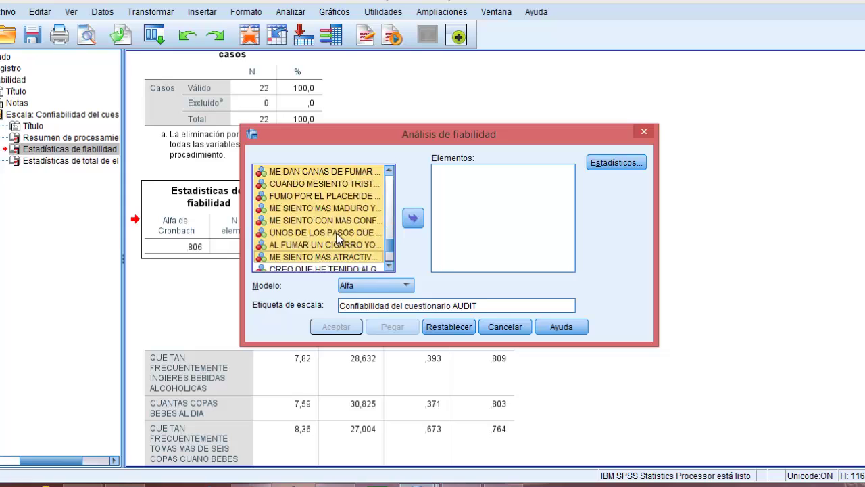
left_click(413, 217)
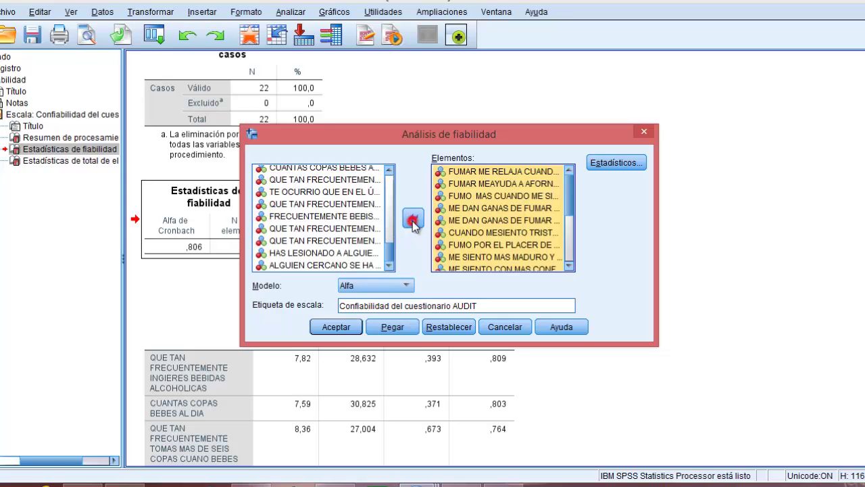
Step: Label the scale "Confiabilidad del cuestionario SMS", keep Escala si se elimina el elemento selected, and run the reliability analysis with the Alfa model
left_click(483, 305)
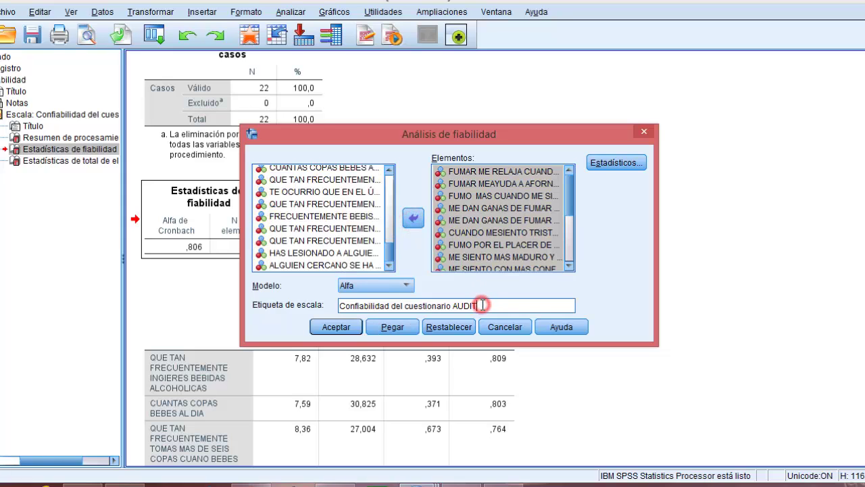
key("BackSpace")
type("SMS")
left_click(604, 160)
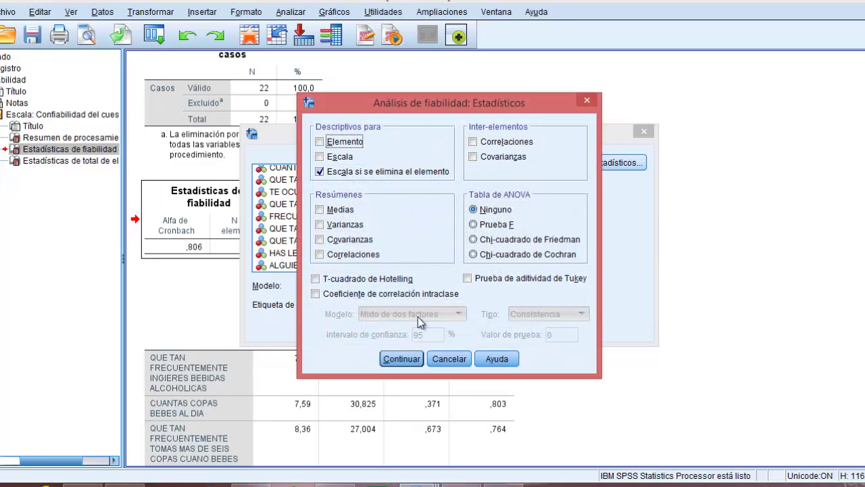
left_click(405, 360)
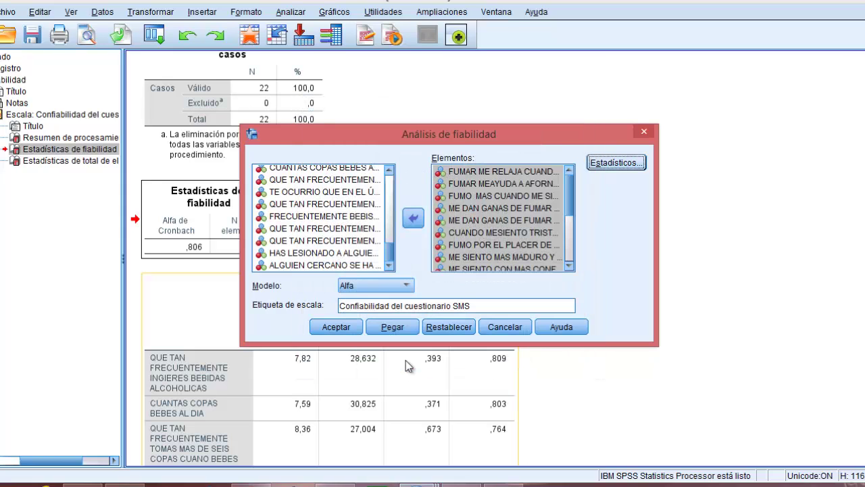
left_click(346, 325)
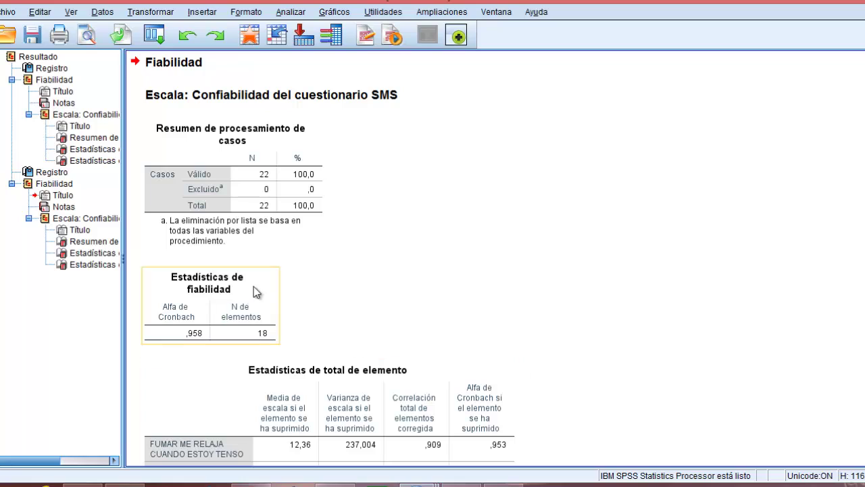
Step: Examine the case processing summary and the overall Cronbach's alpha for the SMS questionnaire
left_click(212, 181)
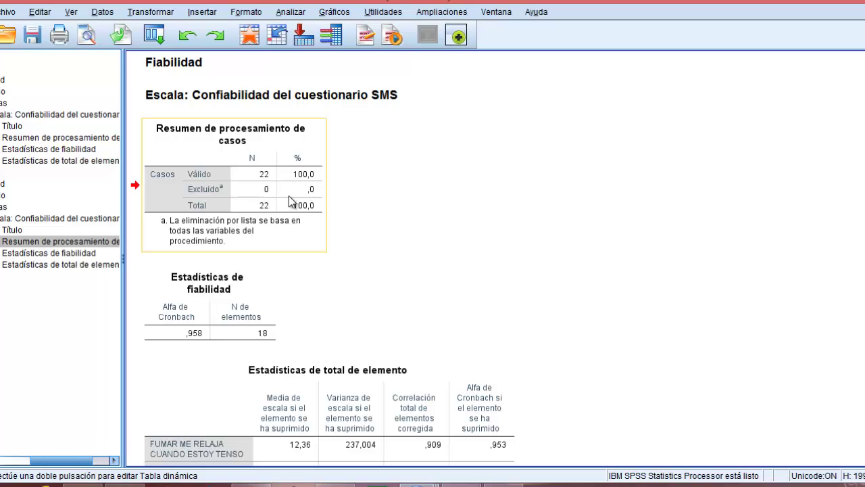
left_click(222, 318)
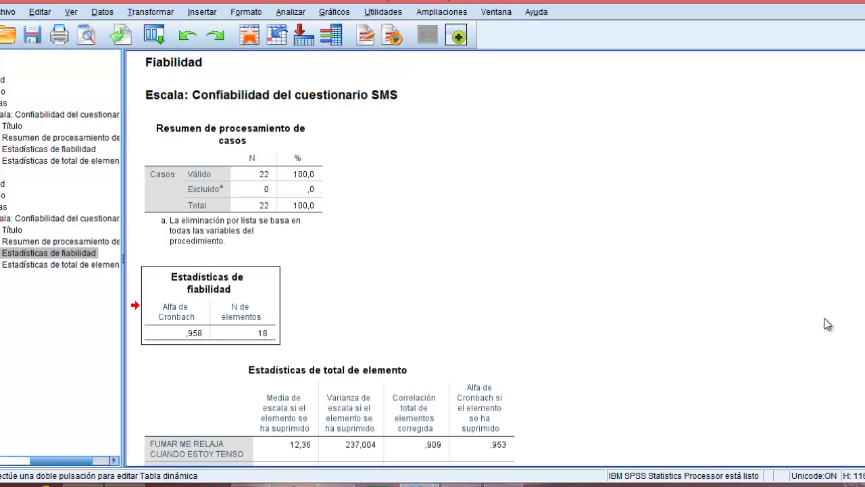
scroll(493, 257, "down", 5)
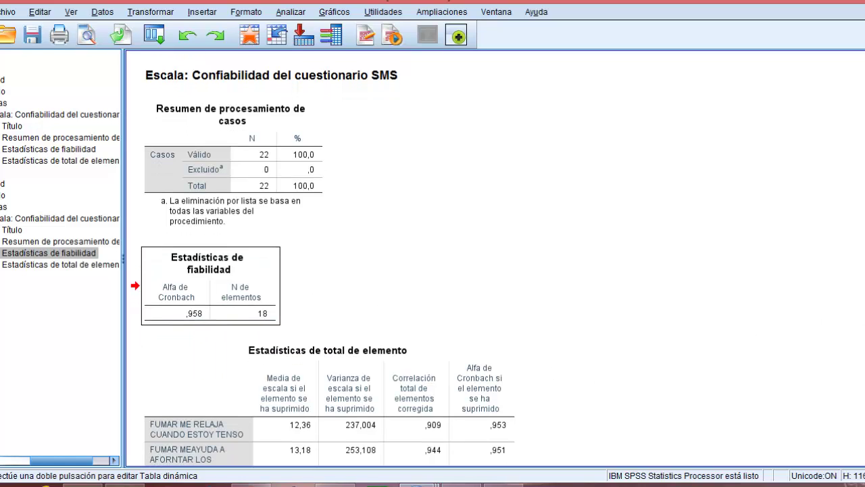
scroll(325, 257, "down", 3)
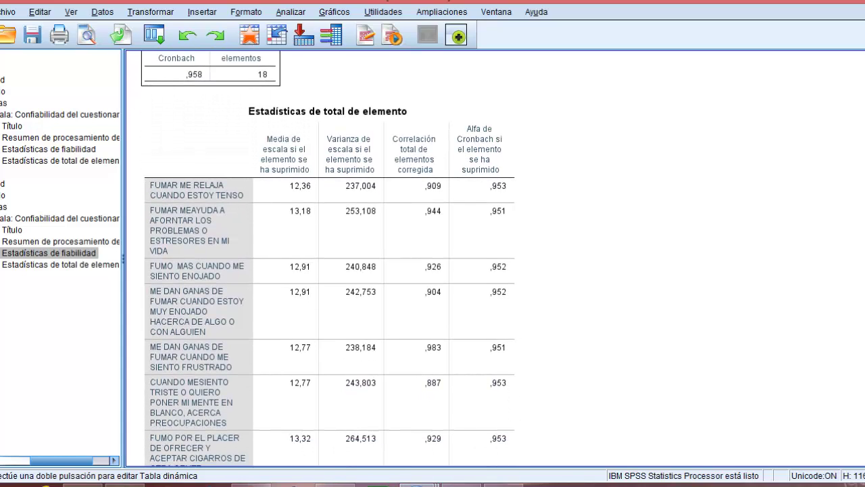
scroll(328, 256, "down", 1)
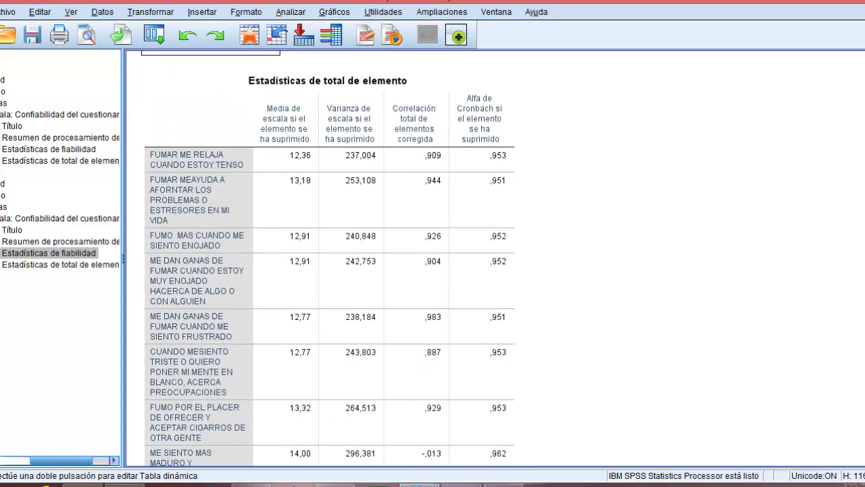
scroll(328, 257, "up", 1)
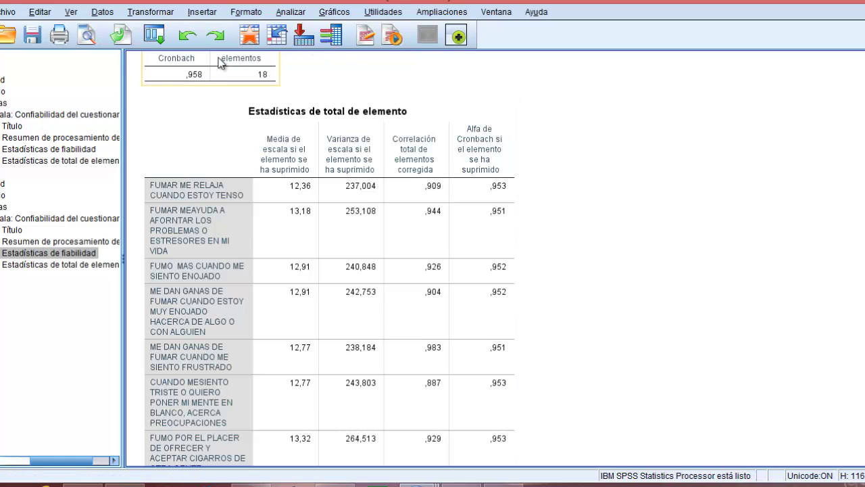
scroll(216, 68, "up", 2)
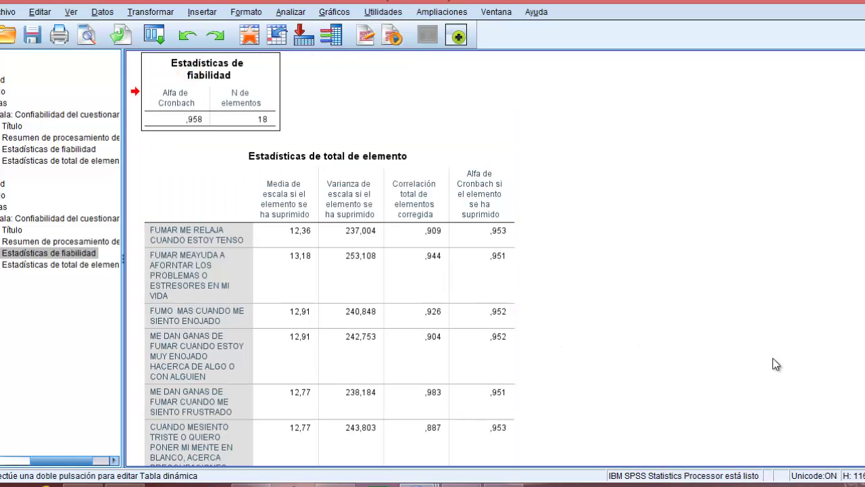
Step: Review each SMS item's corrected correlation and Cronbach's alpha if deleted, and compare them with the overall alpha in Estadísticas de fiabilidad
scroll(328, 257, "down", 6)
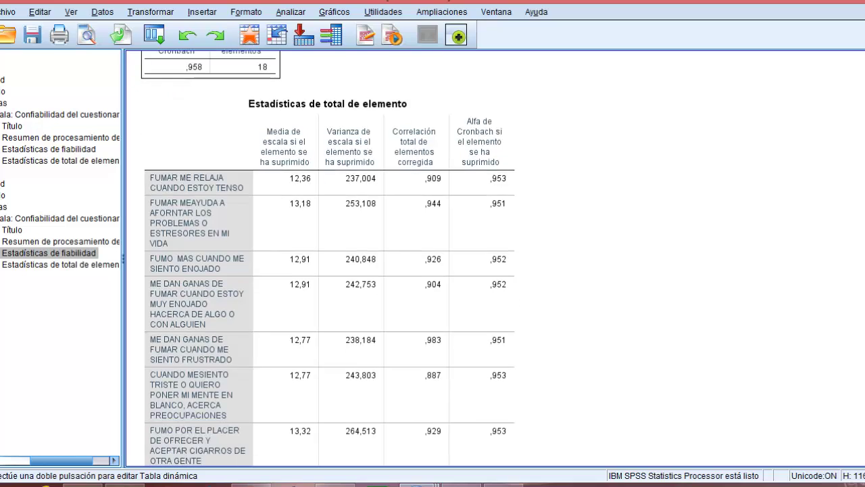
scroll(763, 314, "down", 1)
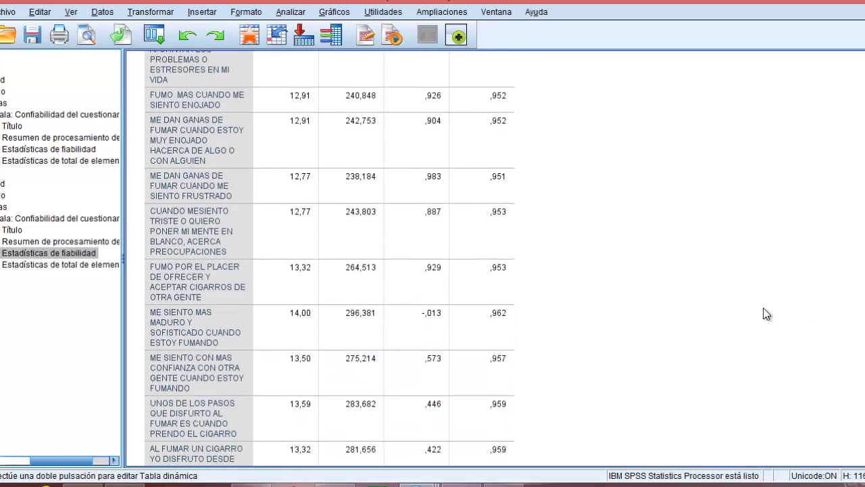
scroll(425, 327, "up", 3)
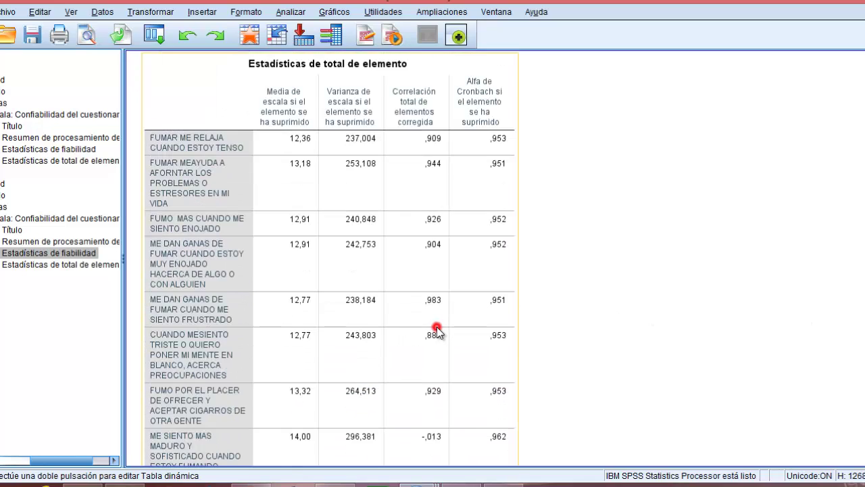
left_click(430, 325)
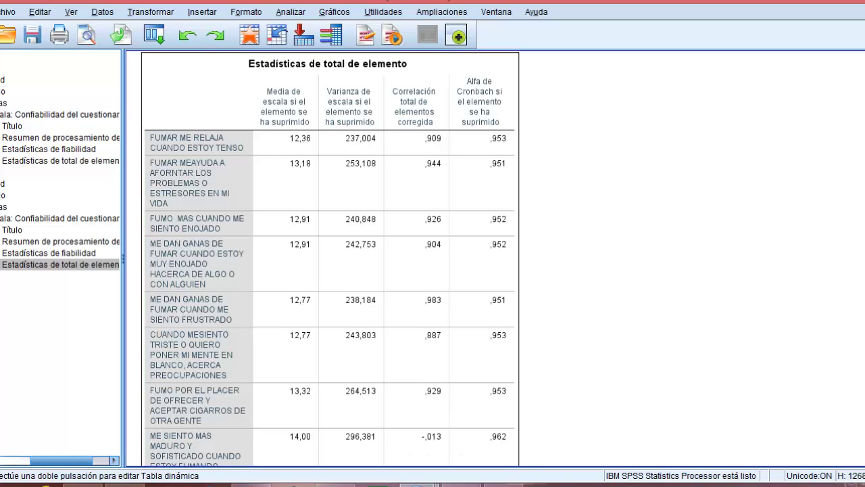
scroll(599, 327, "down", 5)
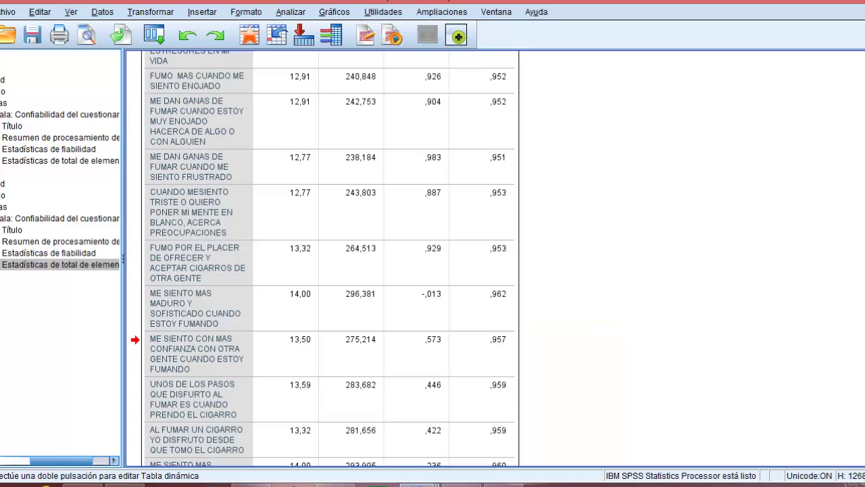
scroll(330, 257, "down", 8)
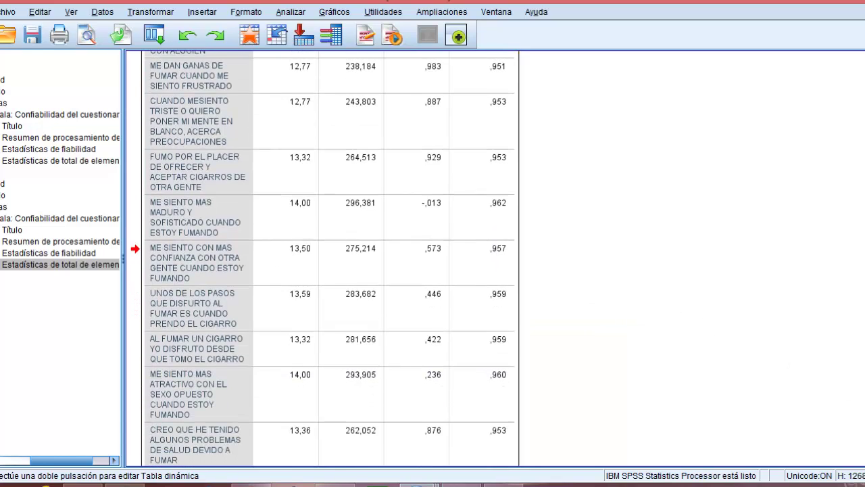
scroll(329, 258, "down", 3)
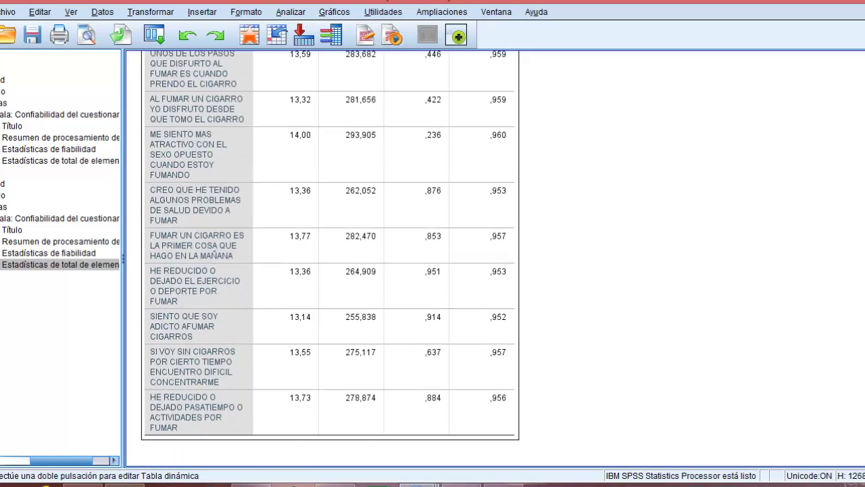
scroll(330, 257, "up", 7)
scroll(330, 257, "up", 15)
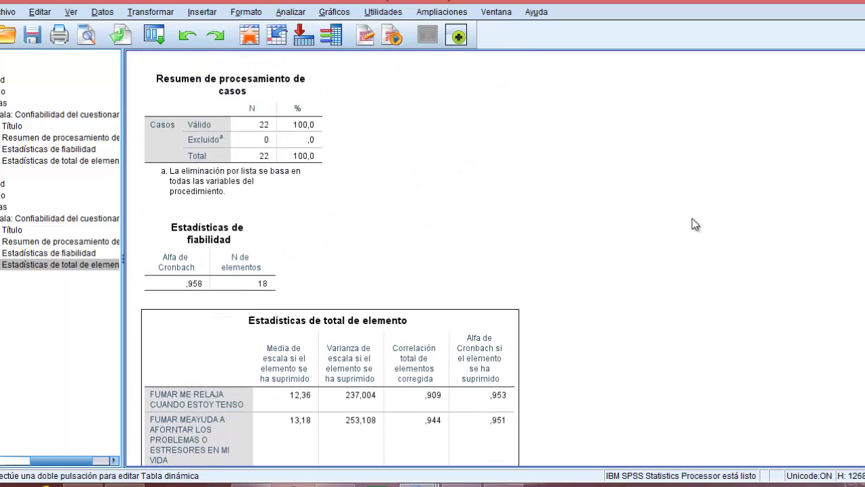
left_click(239, 239)
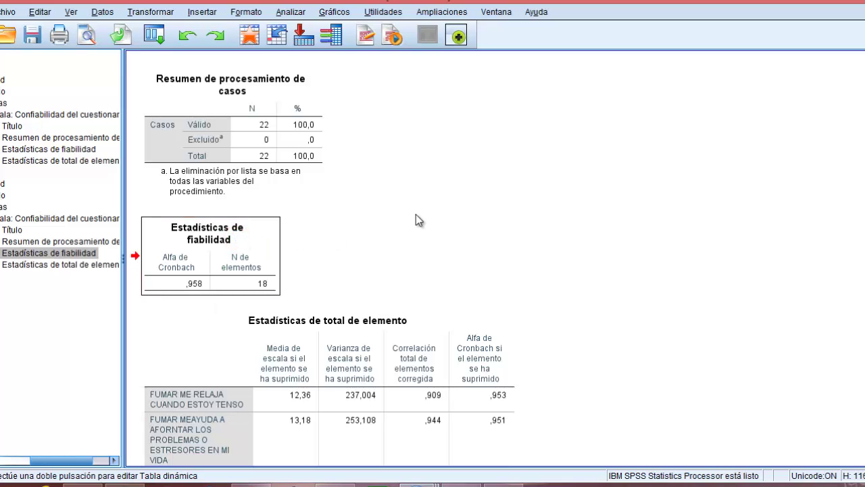
Step: Switch from the results output to the questionnaire data file's variable view
mouse_move(417, 482)
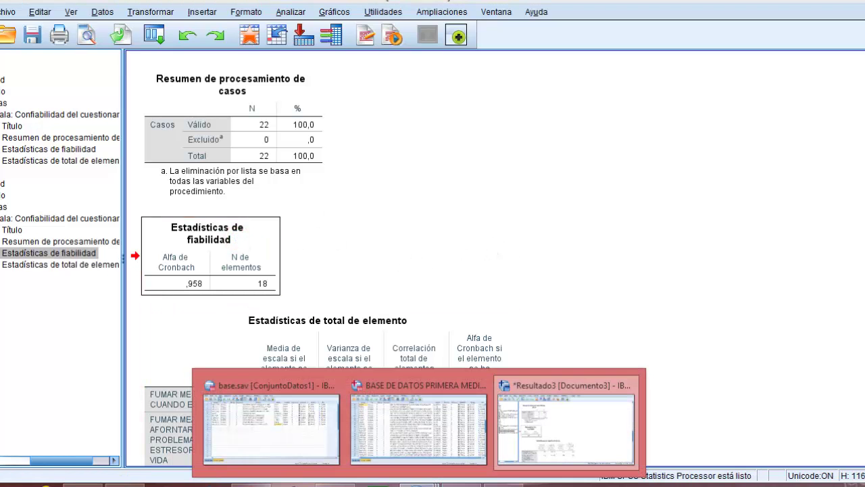
left_click(433, 427)
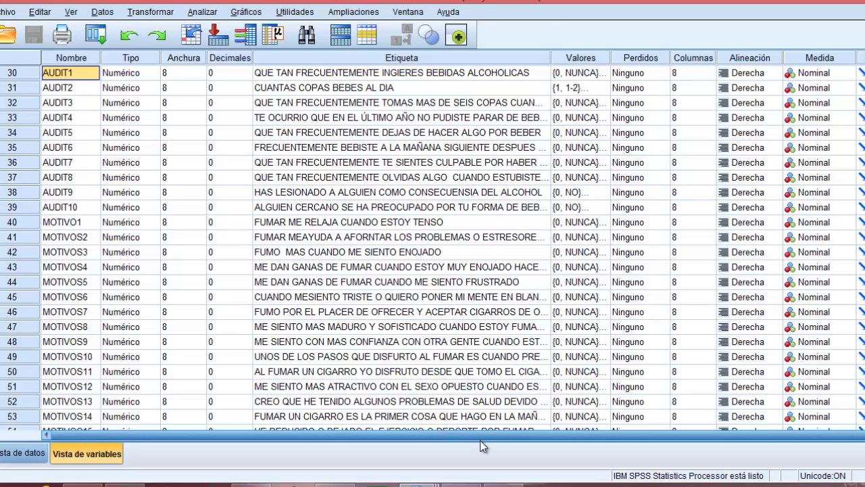
mouse_move(504, 484)
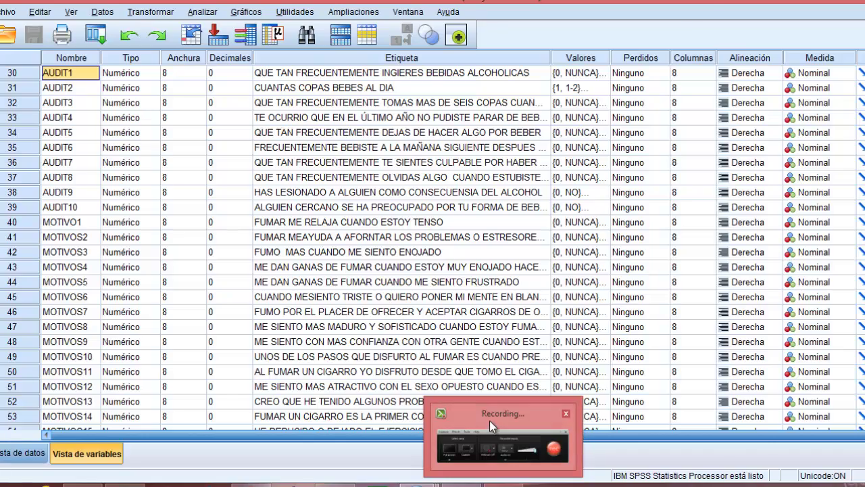
left_click(491, 461)
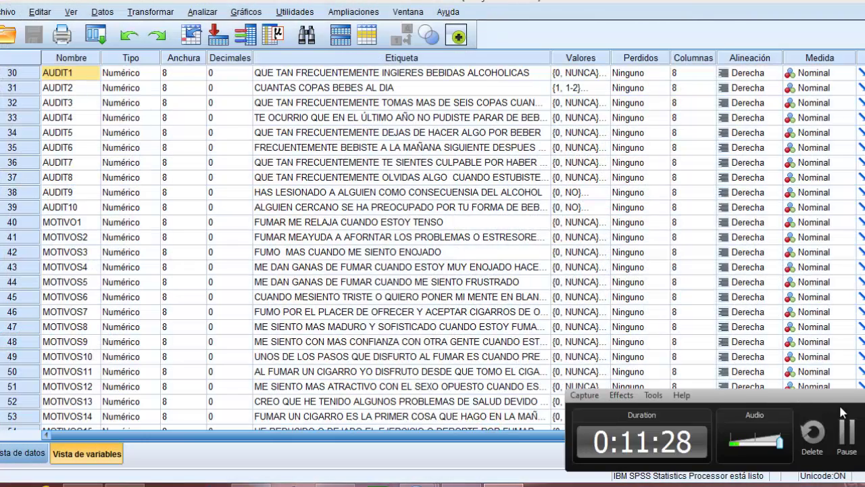